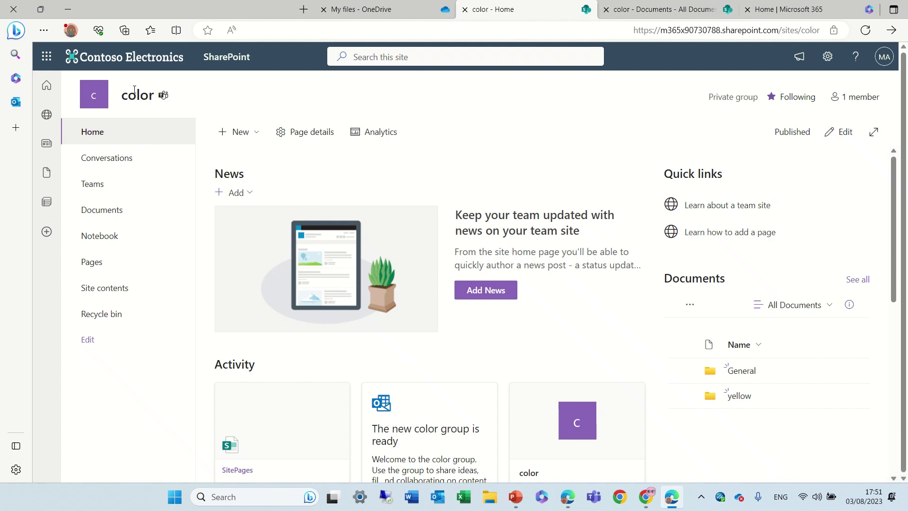
# In the site's Documents library, create a folder named HR with the blue folder colour.
pyautogui.click(108, 216)
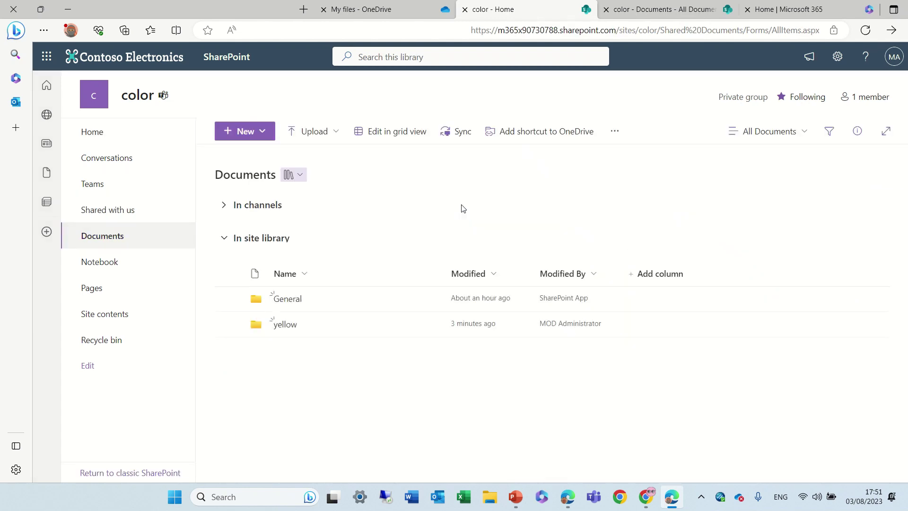
pyautogui.click(266, 134)
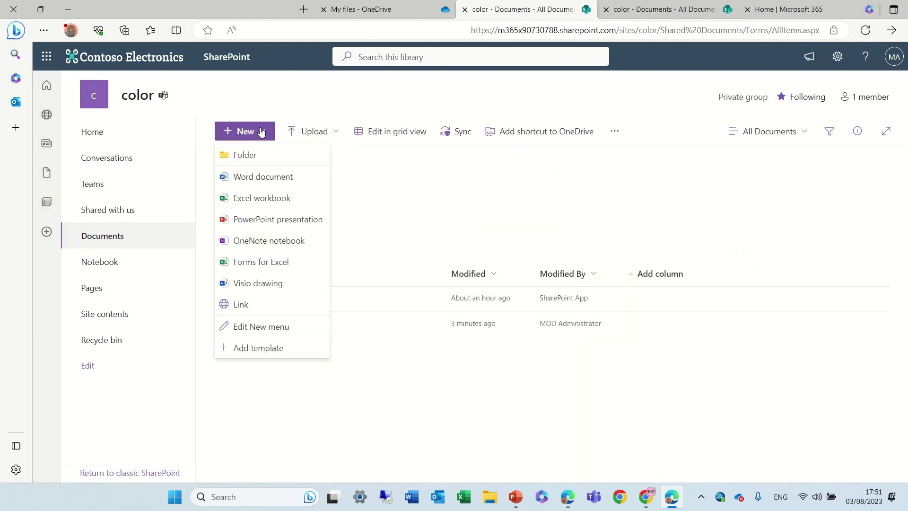
pyautogui.click(274, 153)
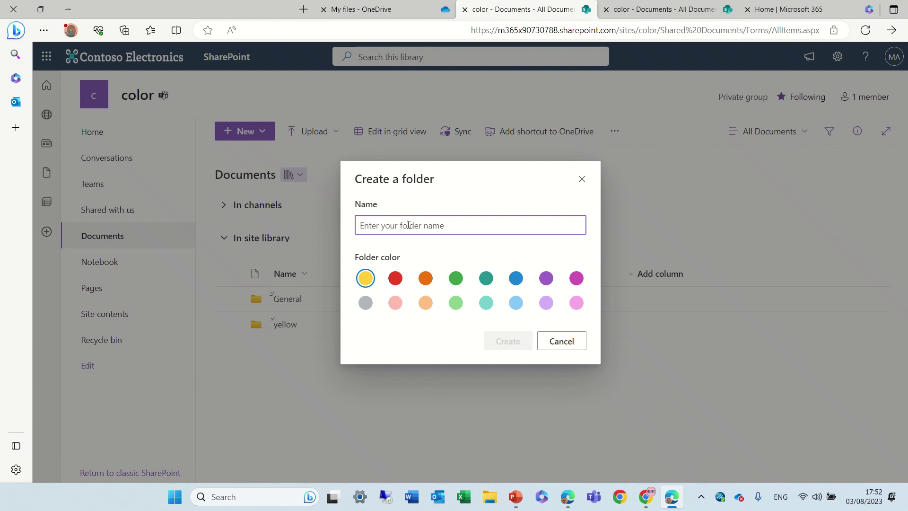
pyautogui.write('HR')
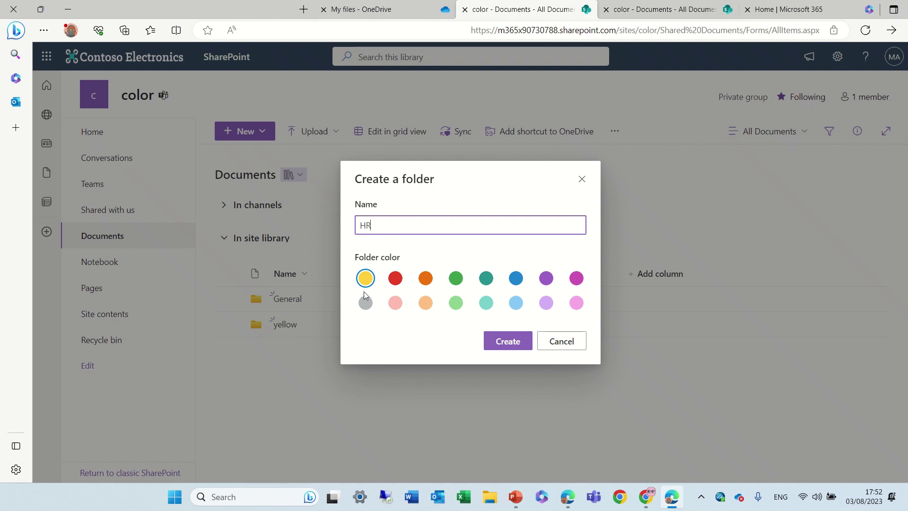
pyautogui.click(516, 280)
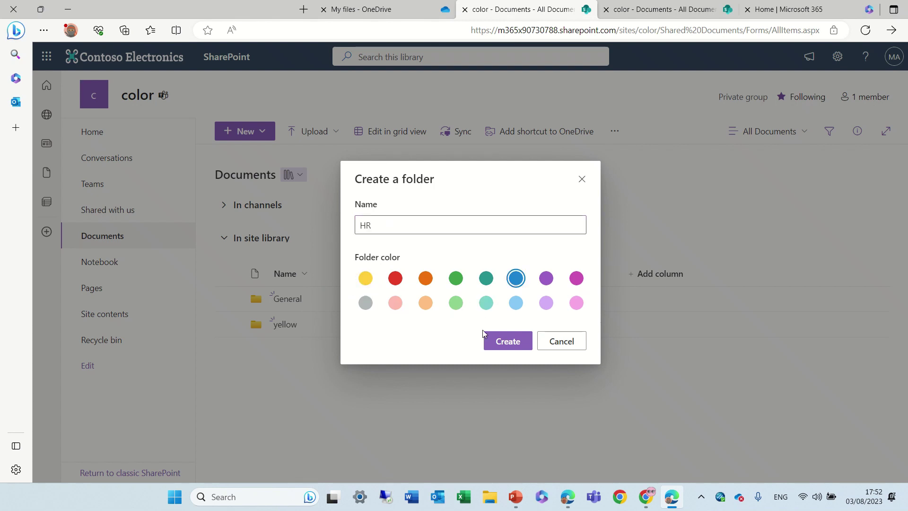
pyautogui.click(506, 344)
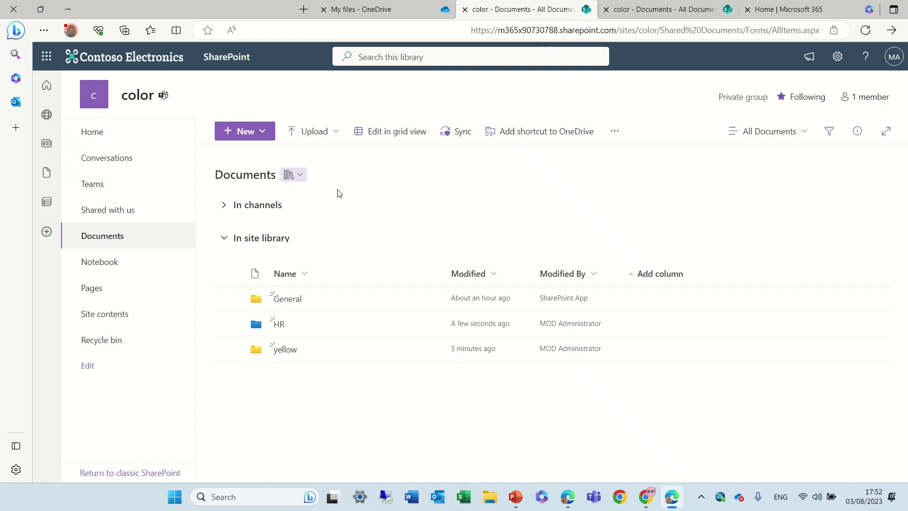
# Create a second folder named PR with the light green folder colour.
pyautogui.click(263, 132)
pyautogui.click(261, 153)
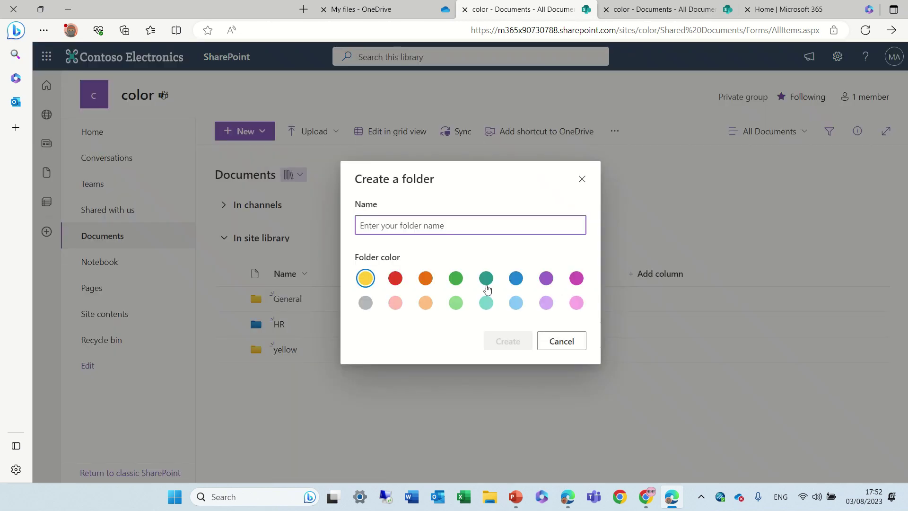
pyautogui.click(455, 302)
pyautogui.click(454, 228)
pyautogui.write('PR')
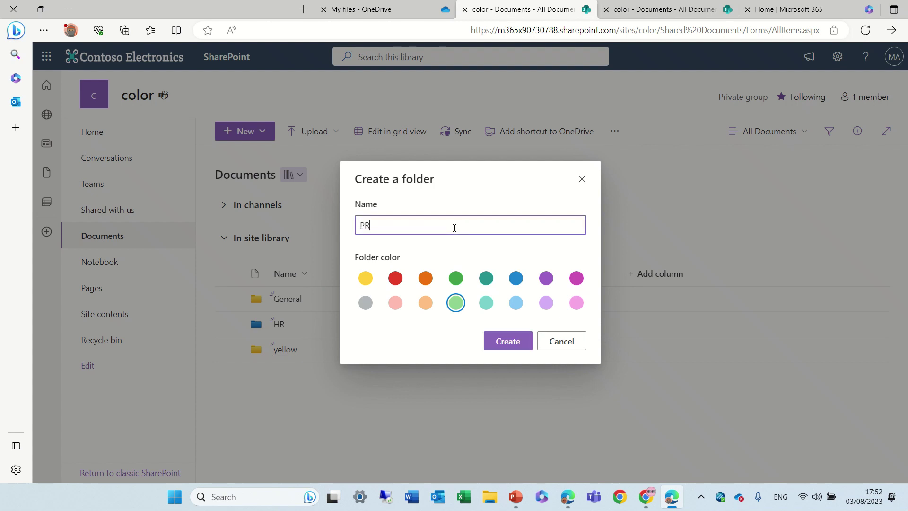
pyautogui.click(508, 341)
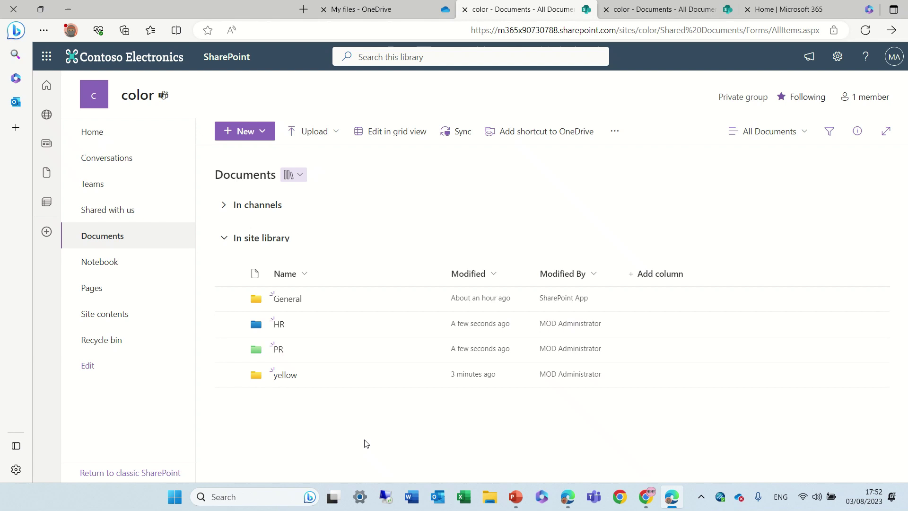
# Change the HR folder's colour to red and dismiss the update notice.
pyautogui.click(428, 324)
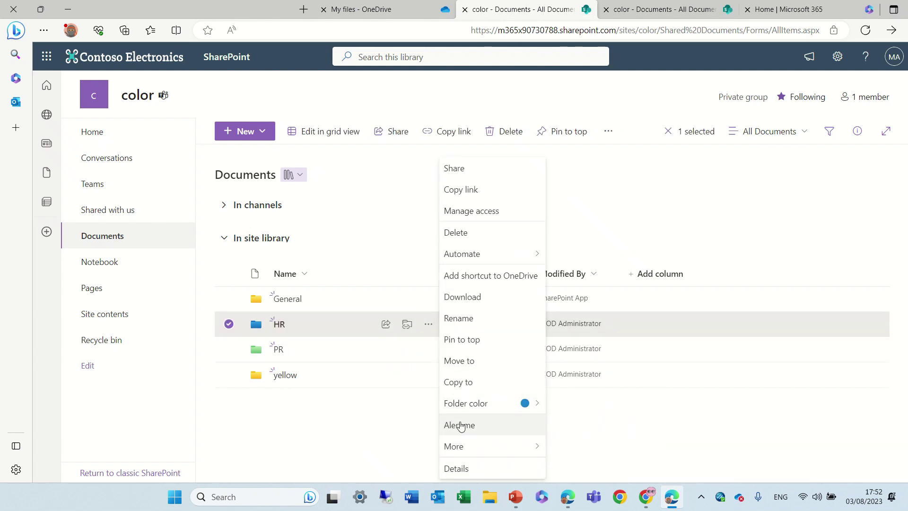
pyautogui.moveTo(463, 407)
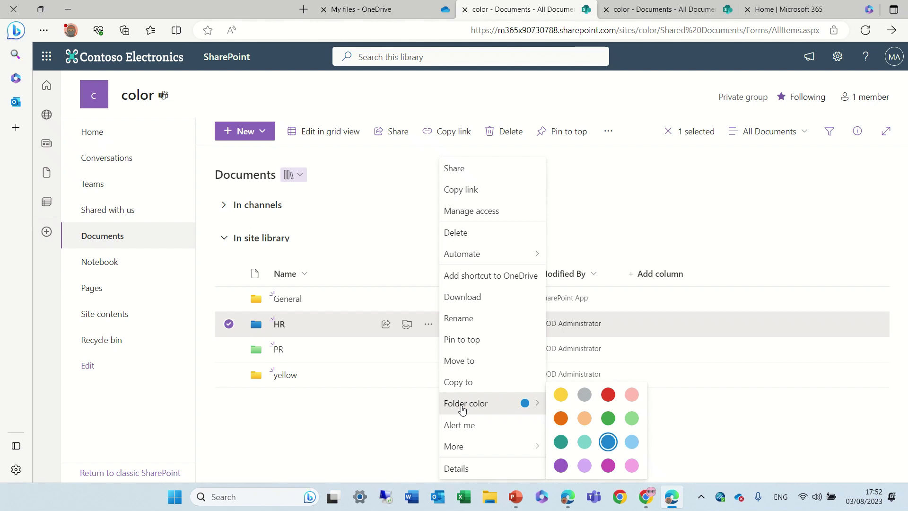
pyautogui.click(609, 394)
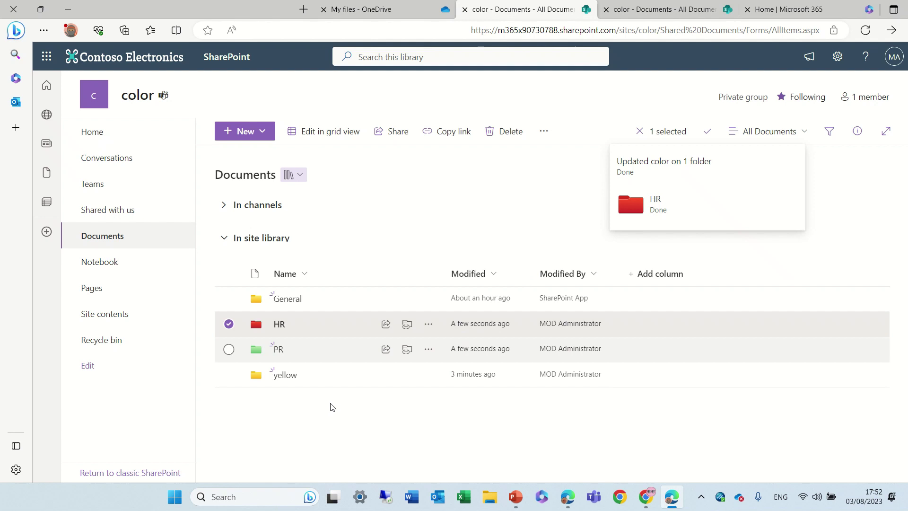
pyautogui.click(327, 423)
# Change the PR folder's colour to grey.
pyautogui.click(426, 351)
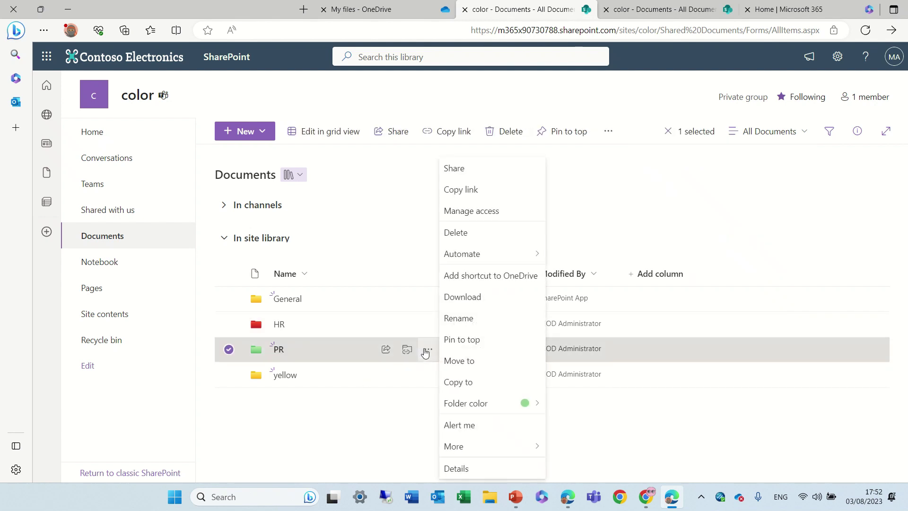
pyautogui.moveTo(538, 408)
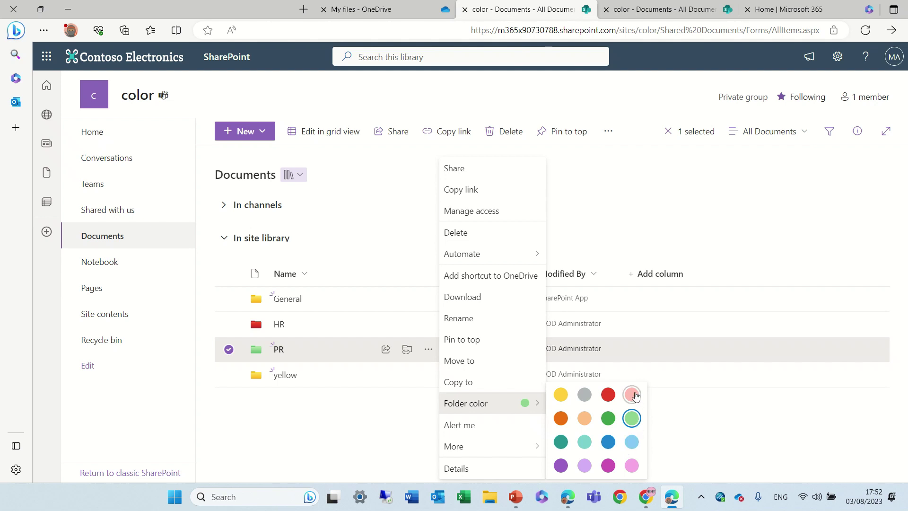
pyautogui.click(586, 395)
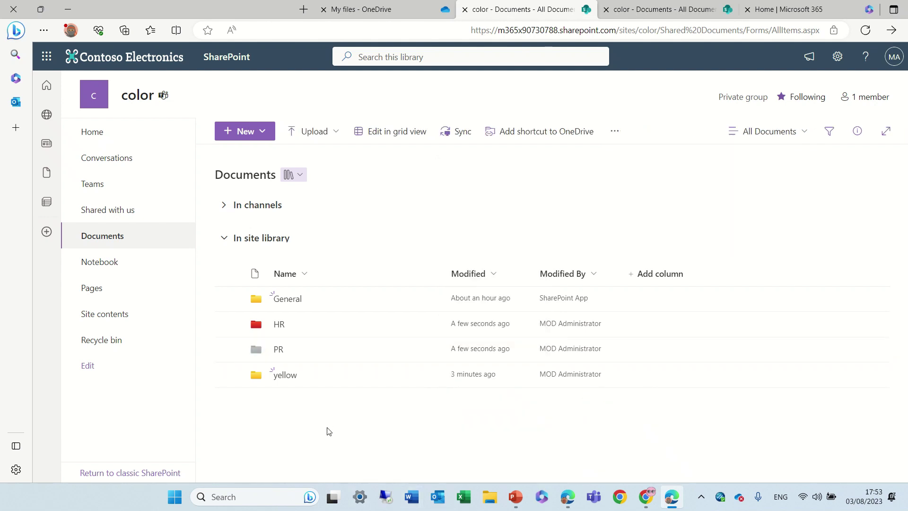
pyautogui.click(428, 349)
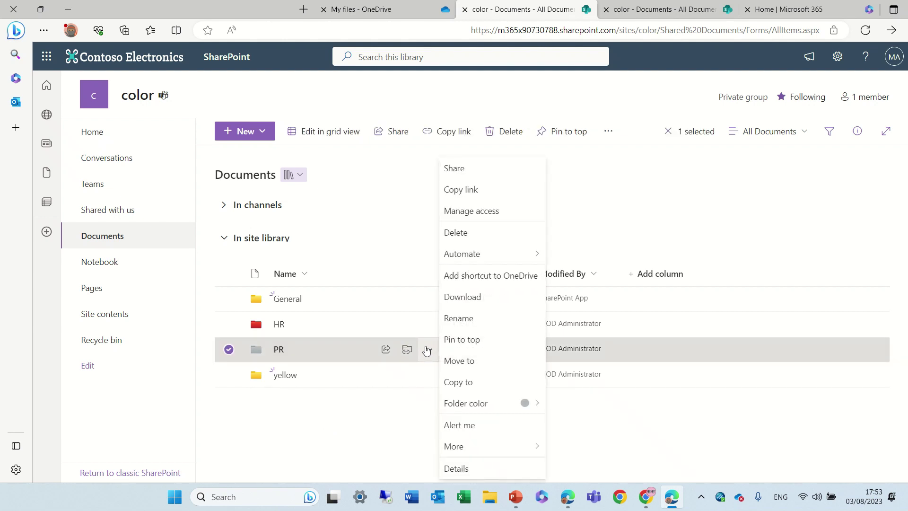
pyautogui.click(488, 339)
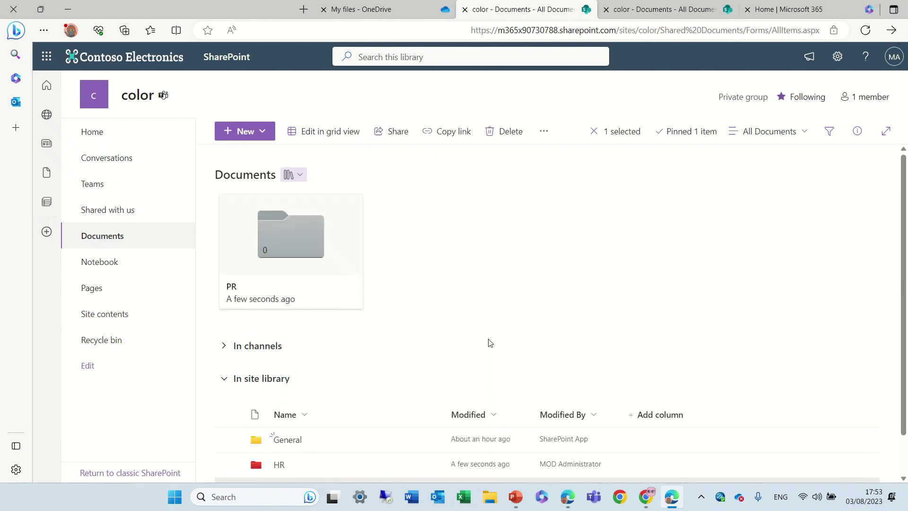
pyautogui.moveTo(899, 267); pyautogui.dragTo(898, 302)
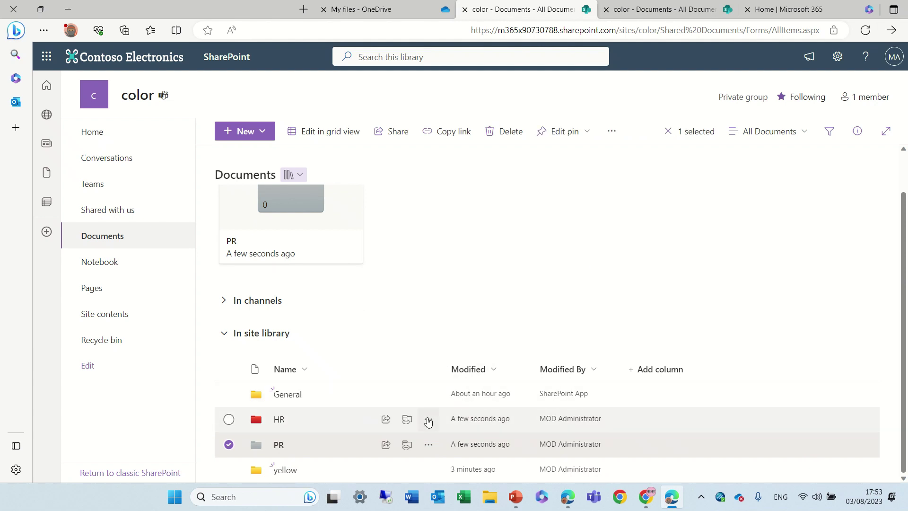
pyautogui.click(428, 419)
pyautogui.click(487, 346)
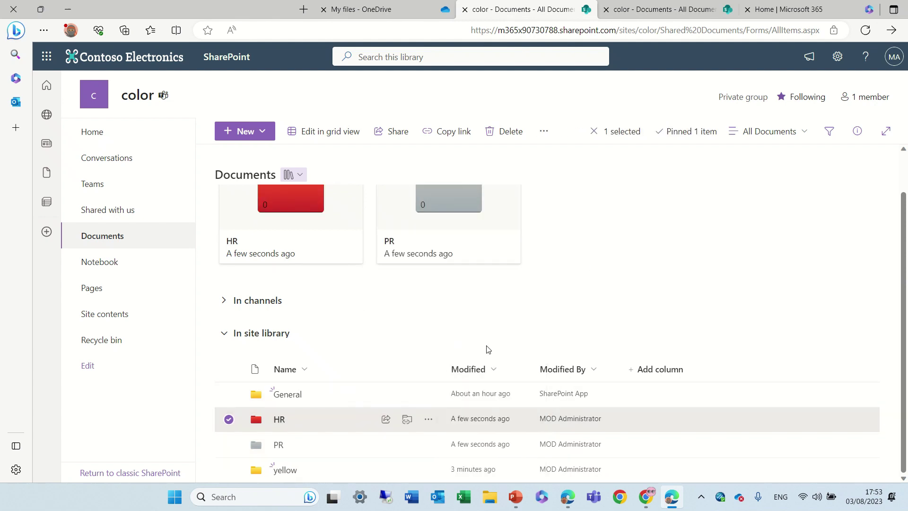
pyautogui.moveTo(903, 351); pyautogui.dragTo(906, 288)
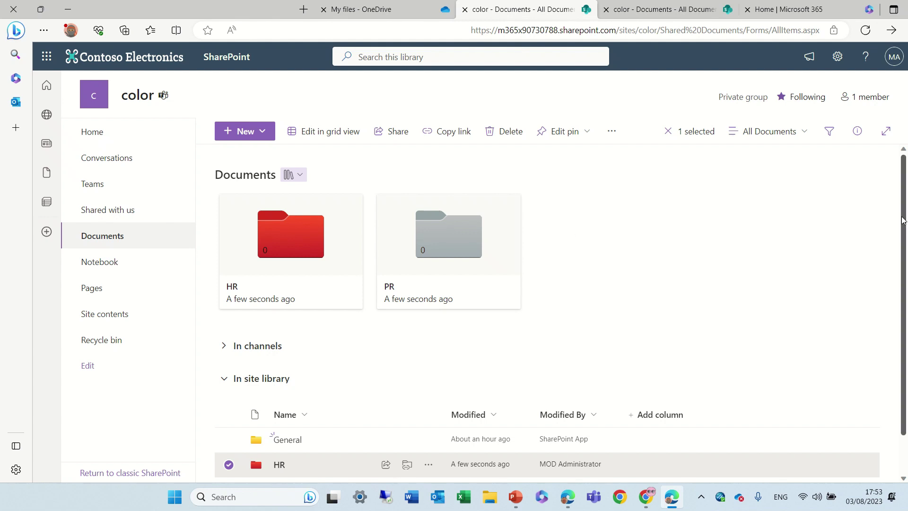
pyautogui.moveTo(903, 236); pyautogui.dragTo(902, 290)
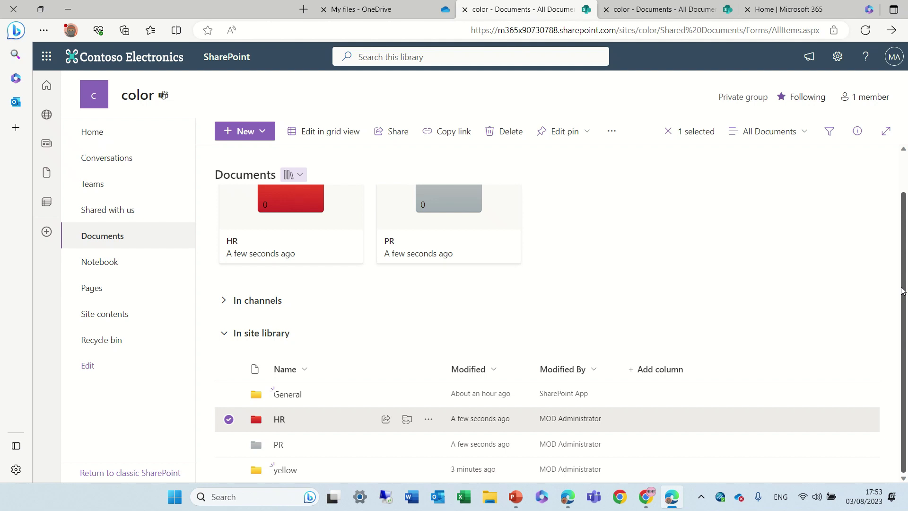
# Switch the pinned HR folder's colour from red to green and deselect it.
pyautogui.click(428, 419)
pyautogui.moveTo(531, 403)
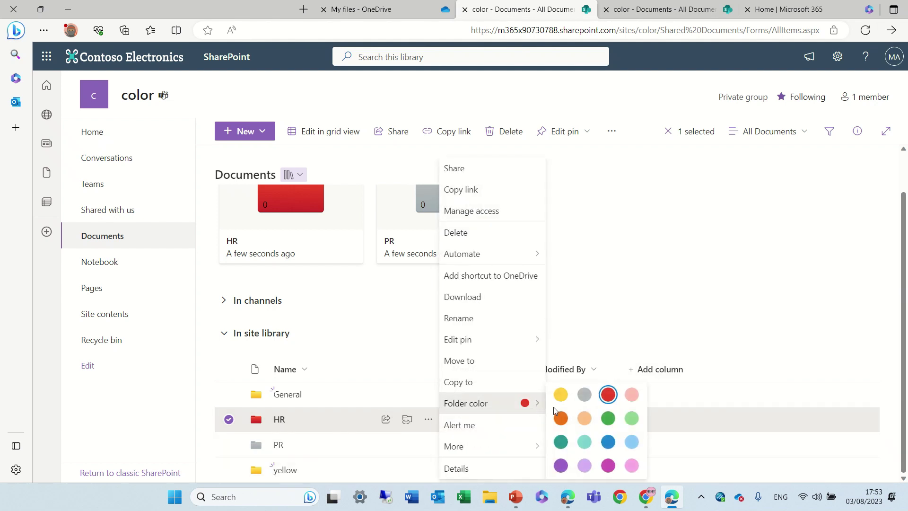
pyautogui.click(610, 420)
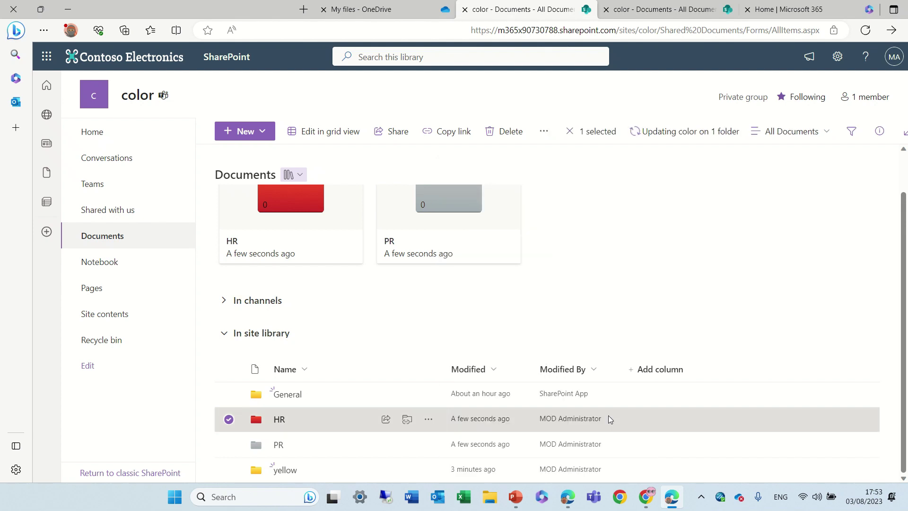
pyautogui.click(766, 313)
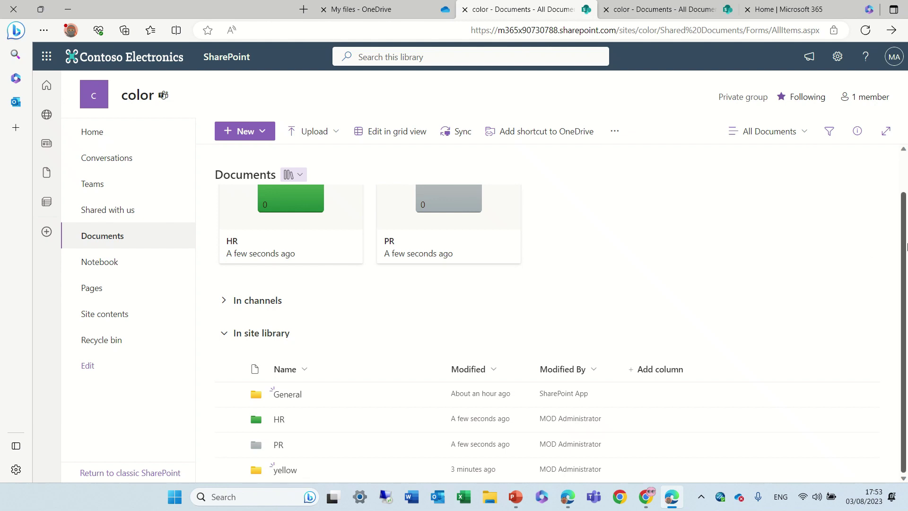
pyautogui.moveTo(904, 211); pyautogui.dragTo(904, 159)
pyautogui.scroll(-1, 905, 160)
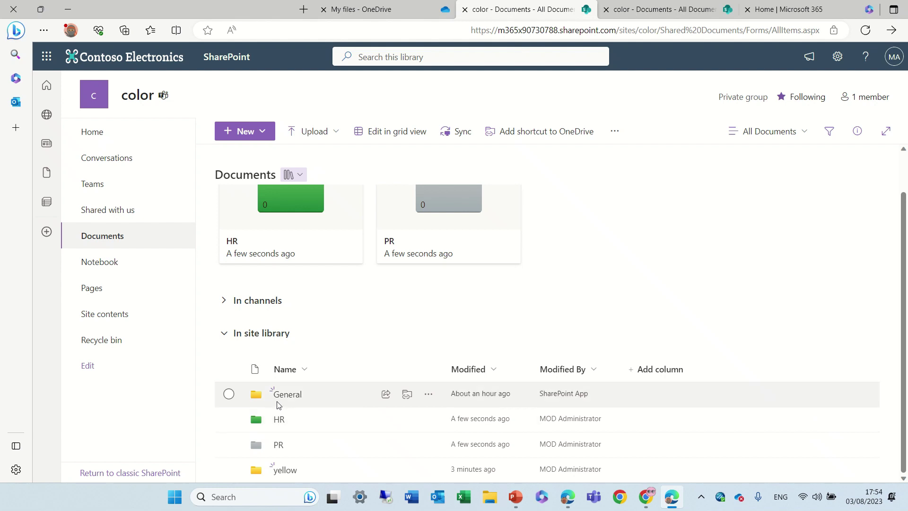
pyautogui.click(429, 395)
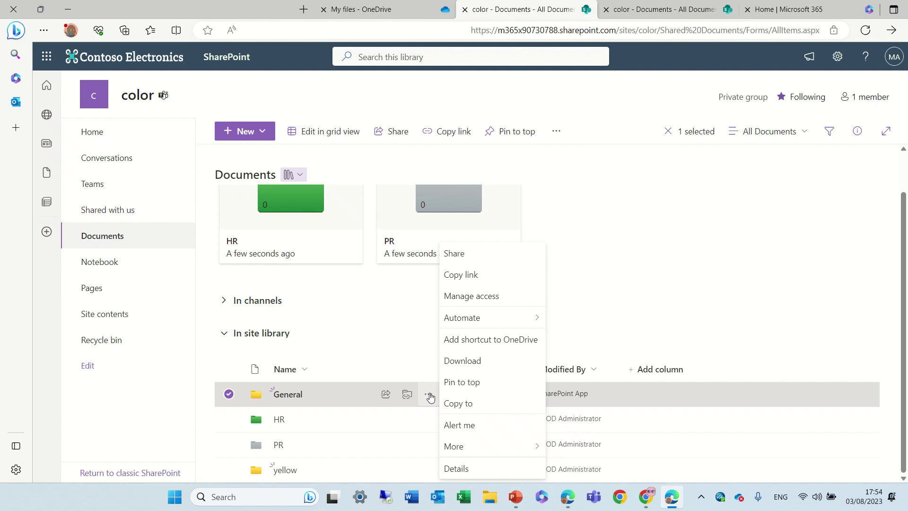
pyautogui.click(651, 305)
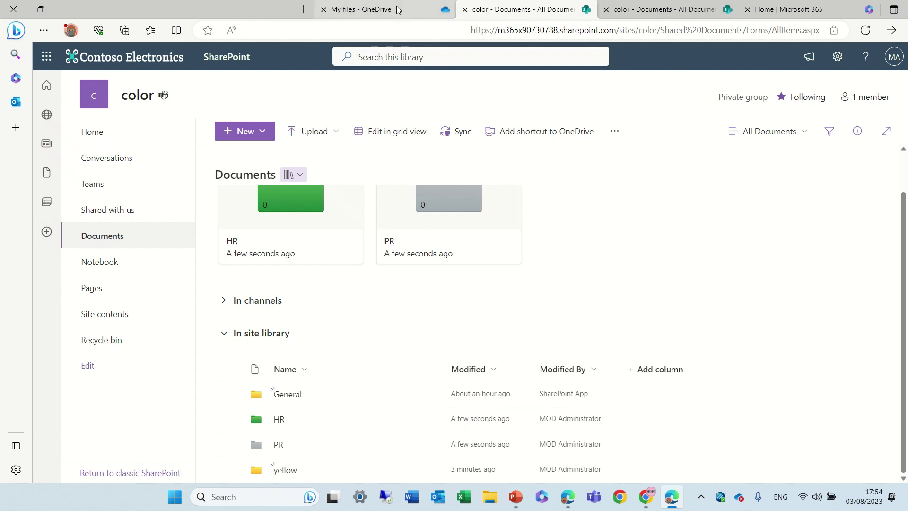
# Switch to the OneDrive browser tab and go to My files.
pyautogui.click(359, 9)
pyautogui.click(83, 125)
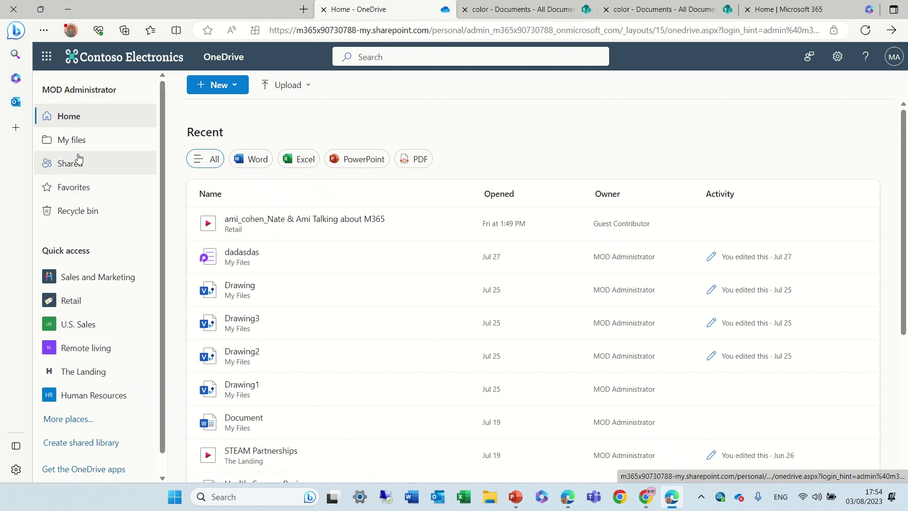
pyautogui.click(73, 140)
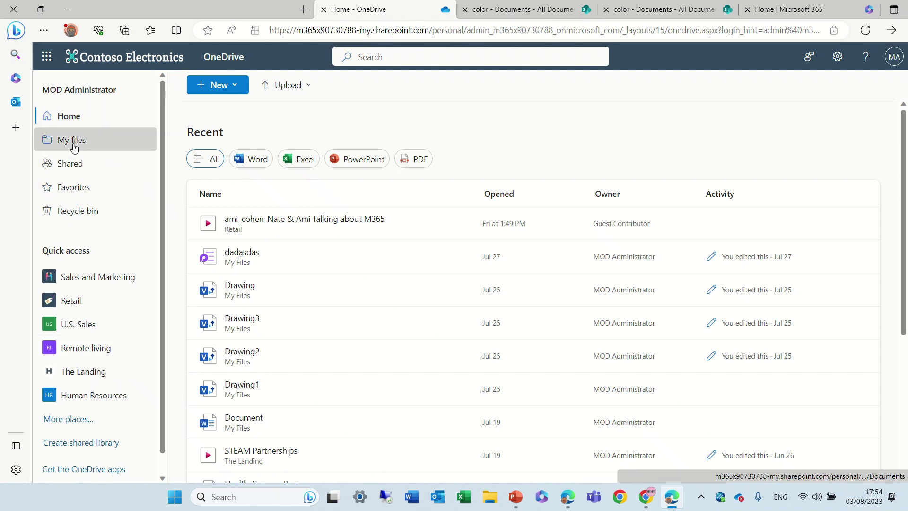
# Create a blue folder named ht in My files.
pyautogui.click(239, 95)
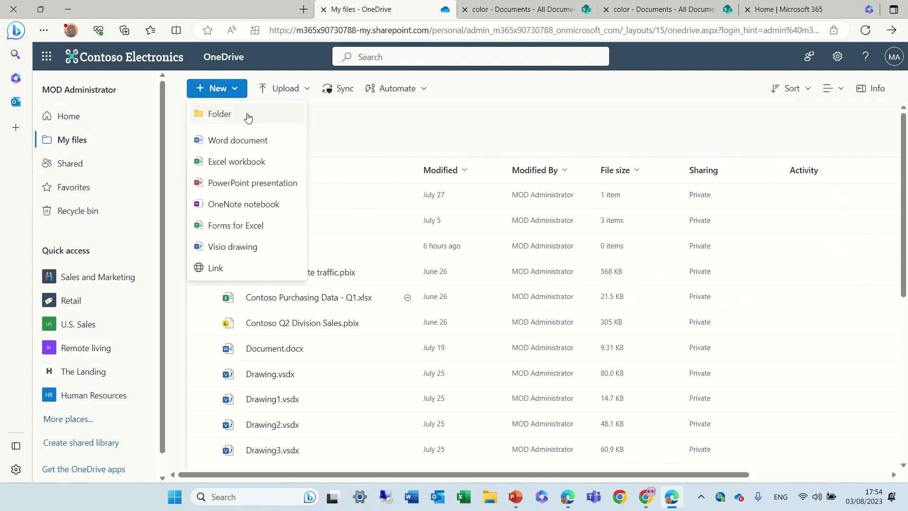
pyautogui.click(245, 114)
pyautogui.write('ht')
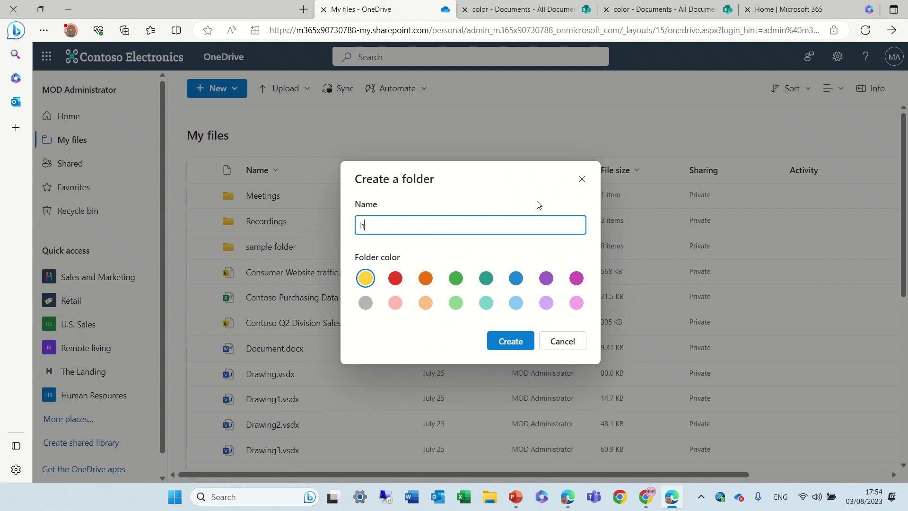
pyautogui.click(516, 278)
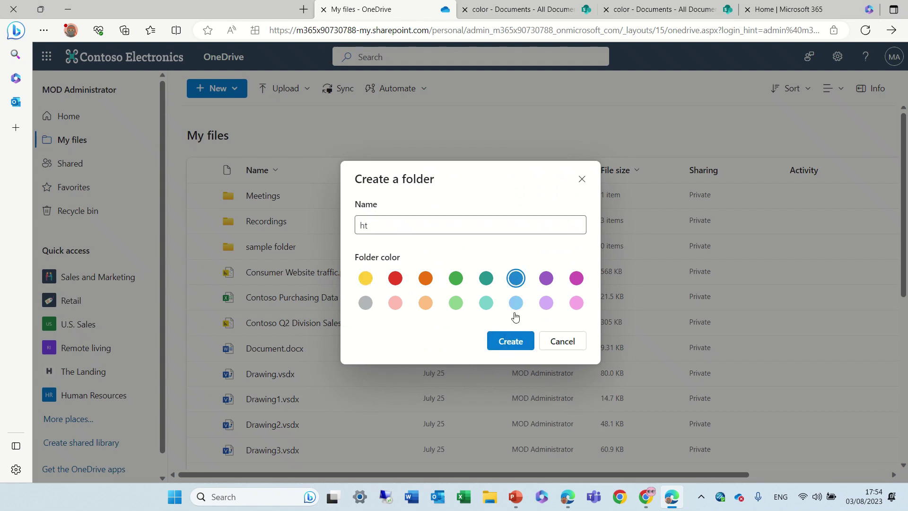
pyautogui.click(513, 341)
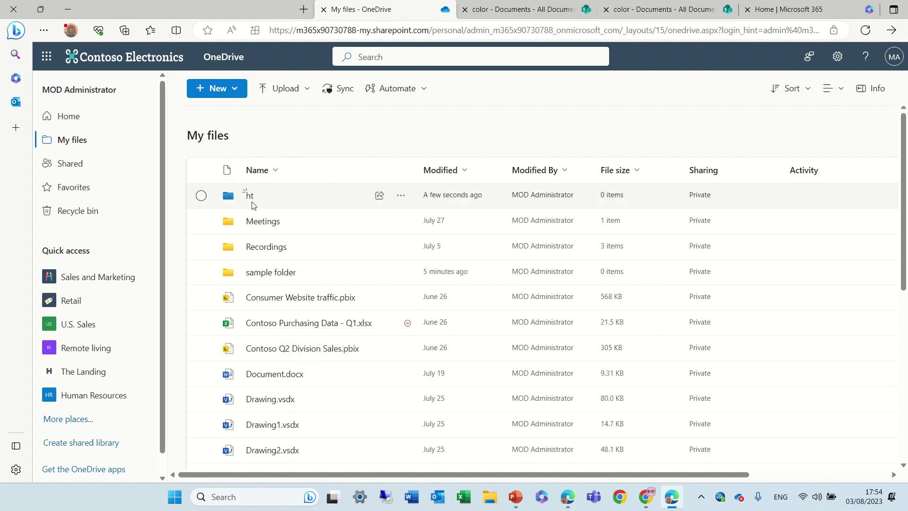
# Recolour the ht folder from blue to red and clear its selection.
pyautogui.click(401, 199)
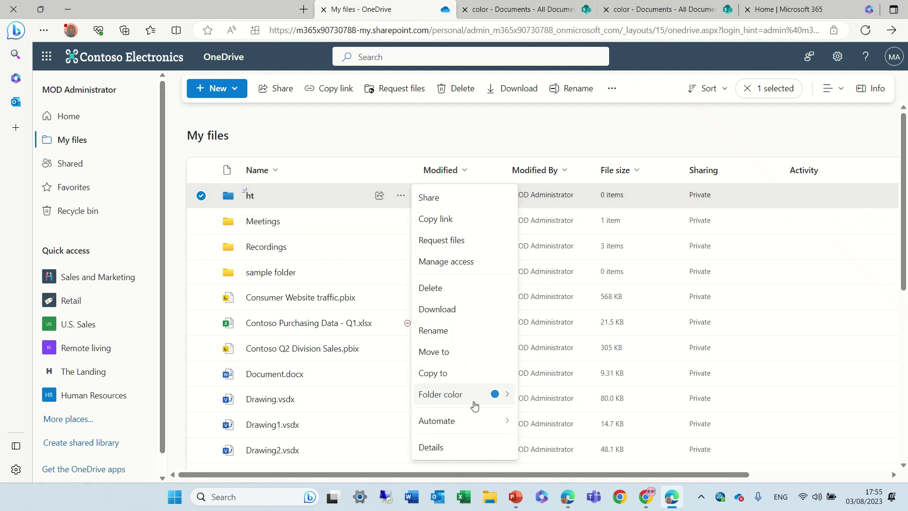
pyautogui.moveTo(512, 400)
pyautogui.click(578, 392)
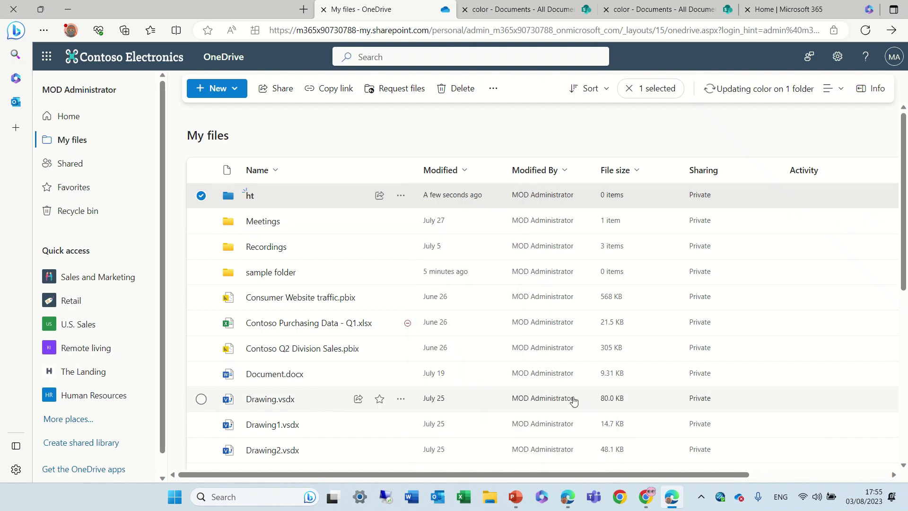
pyautogui.click(409, 138)
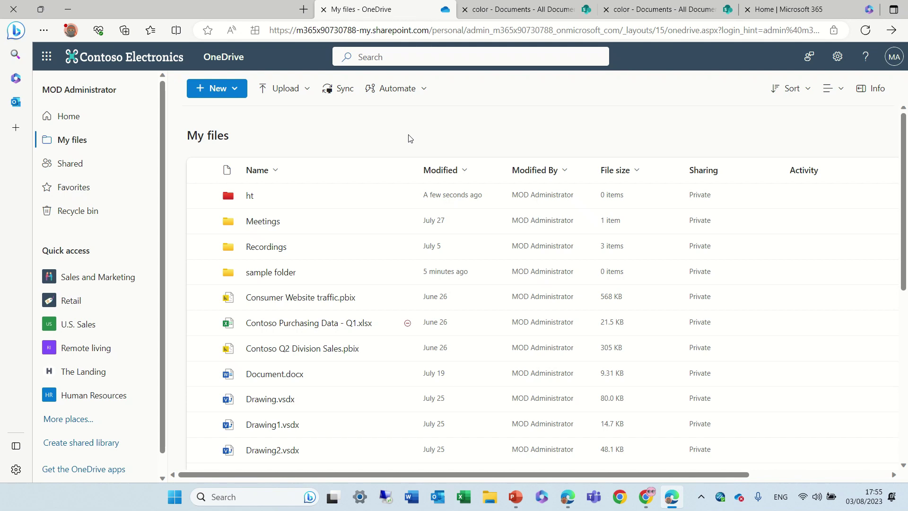
# Return to the 'color - Documents - All Documents' SharePoint browser tab.
pyautogui.moveTo(523, 10)
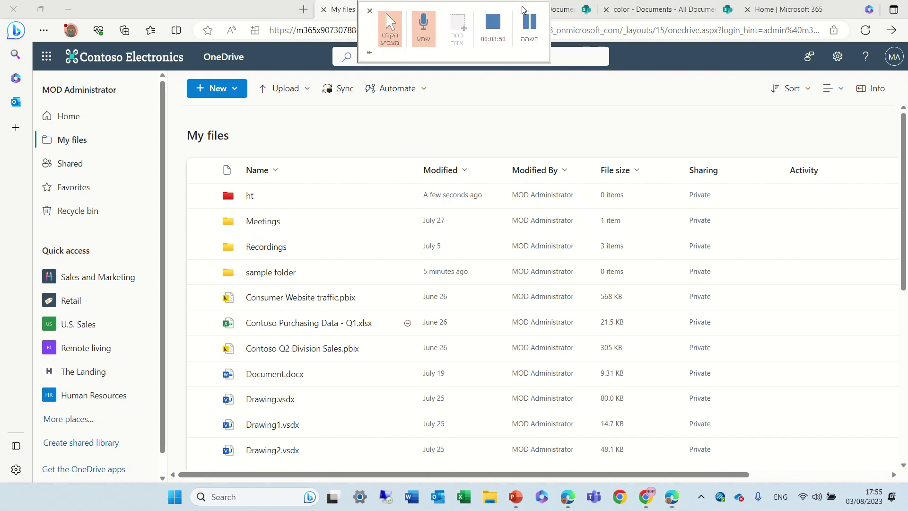
pyautogui.click(506, 9)
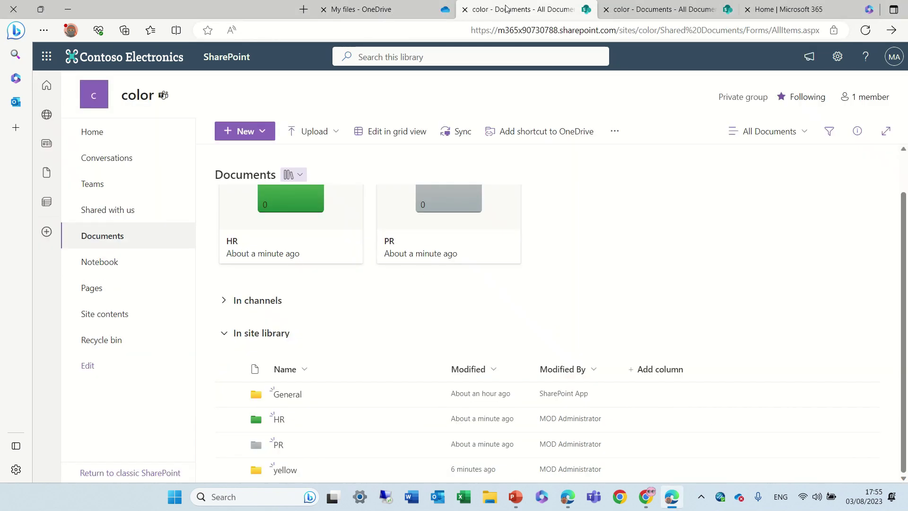